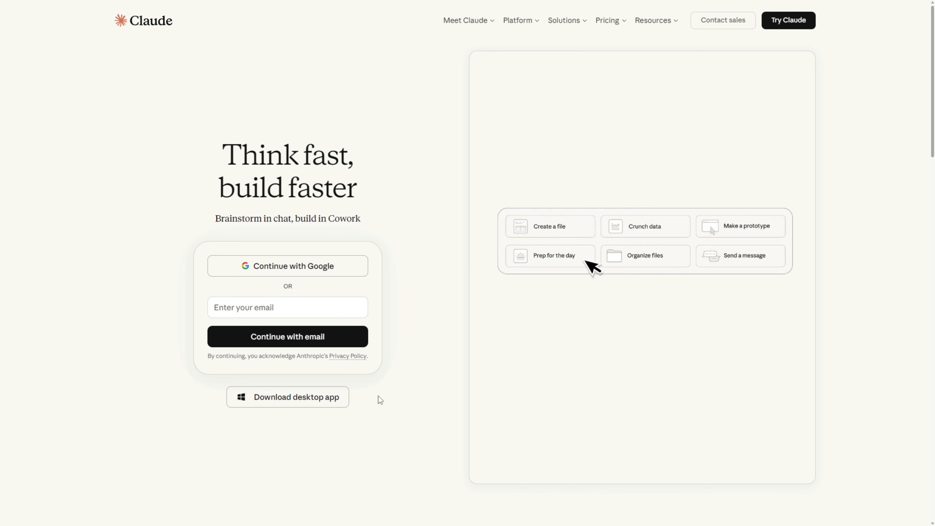
# Go to the Claude desktop app download page via the Download app link in the site footer.
pyautogui.moveTo(932, 124); pyautogui.dragTo(932, 487)
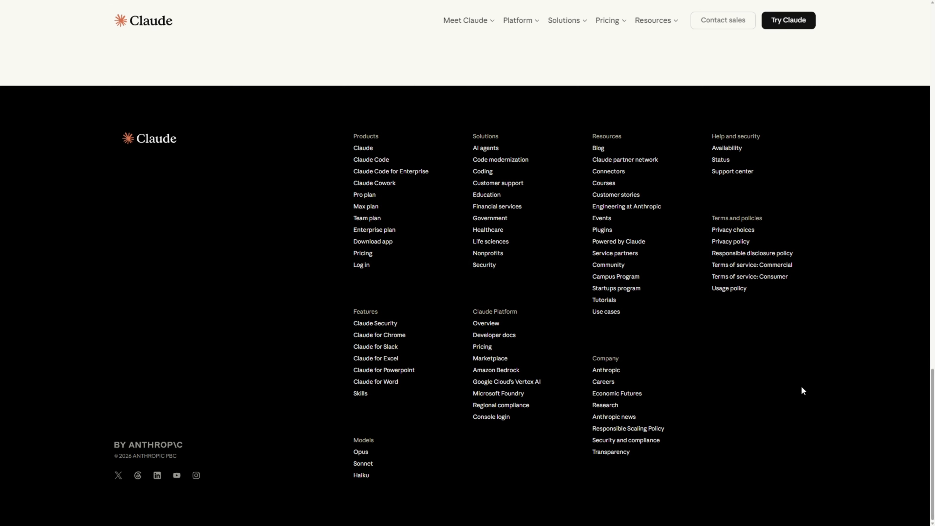
pyautogui.click(378, 245)
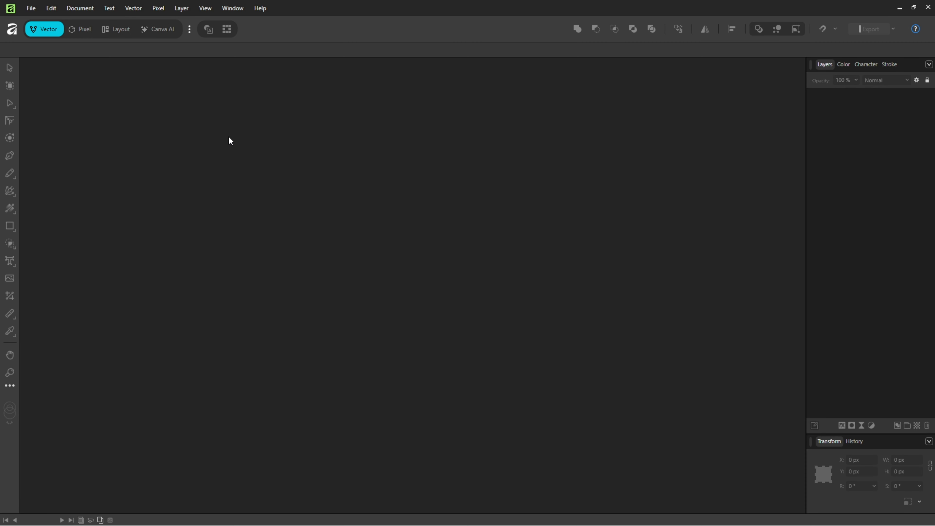
# Switch on Enable Affinity MCP in the Model Context Protocol settings and restart Affinity.
pyautogui.click(51, 8)
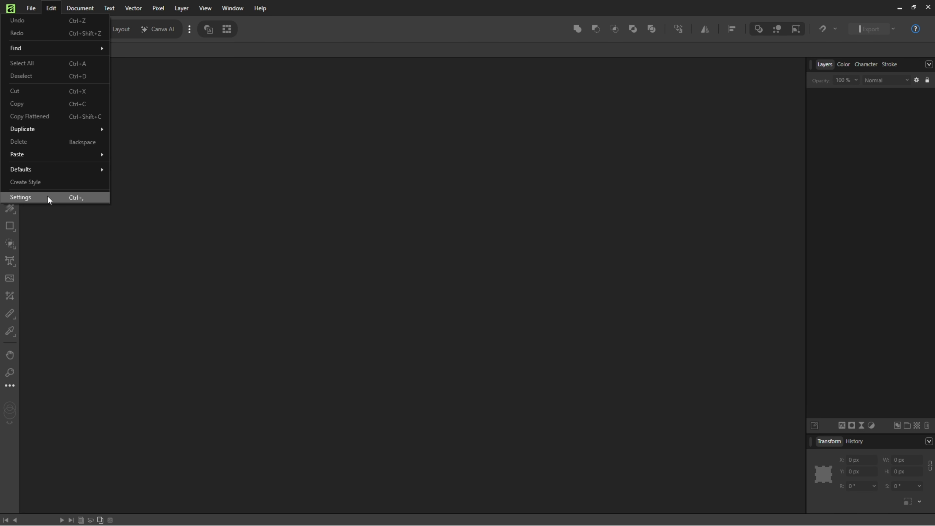
pyautogui.click(26, 198)
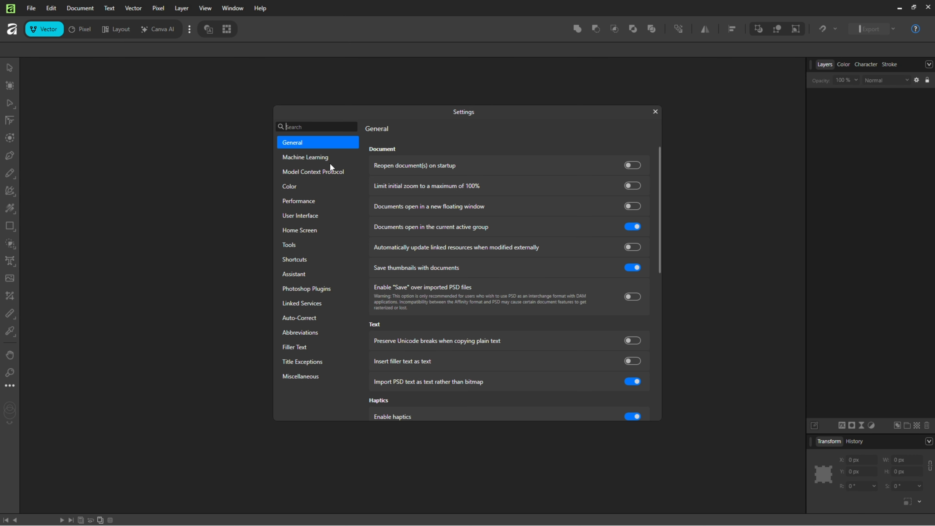
pyautogui.click(324, 176)
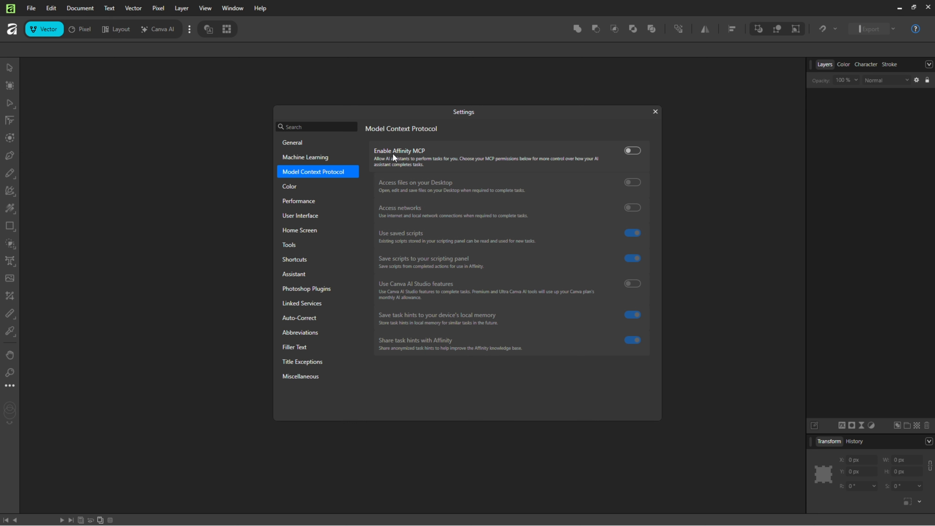
pyautogui.click(633, 151)
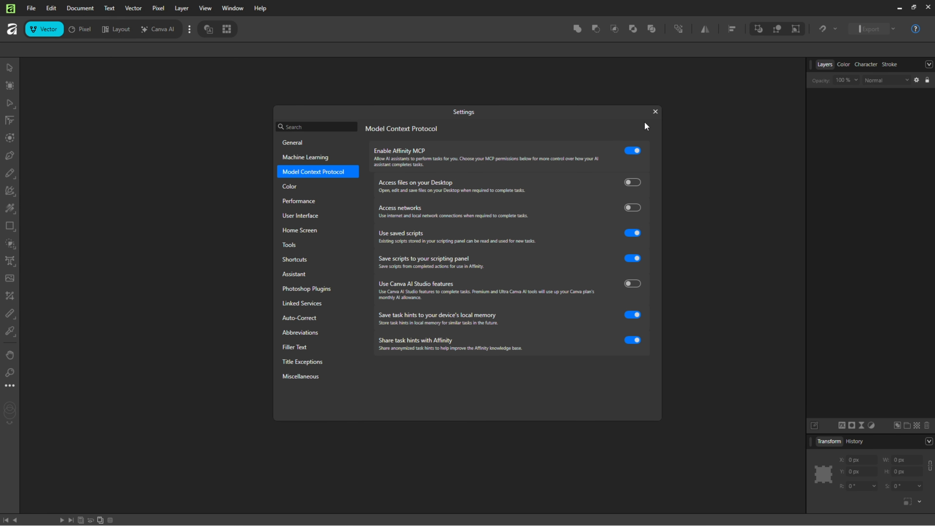
pyautogui.click(655, 112)
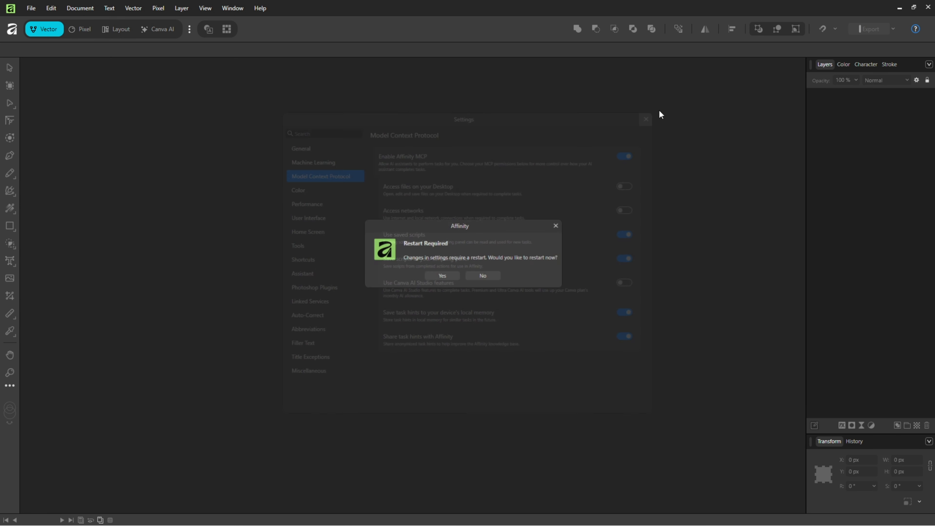
pyautogui.click(442, 276)
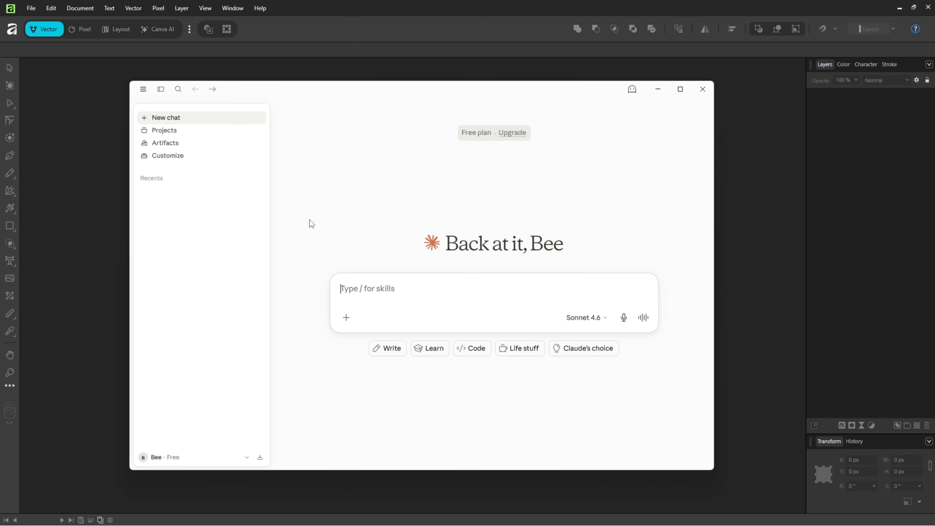
# Search the Connectors directory for 'Affinity' and install the Affinity connector.
pyautogui.click(171, 156)
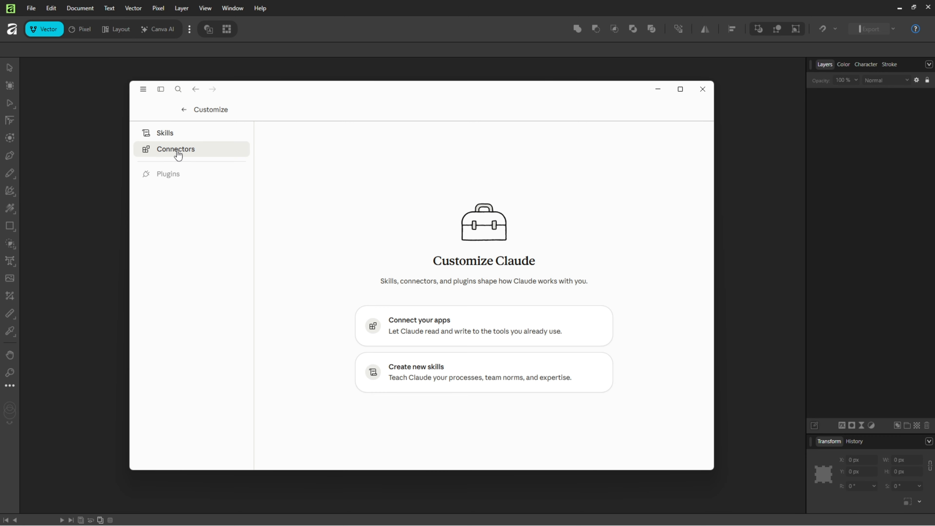
pyautogui.click(177, 155)
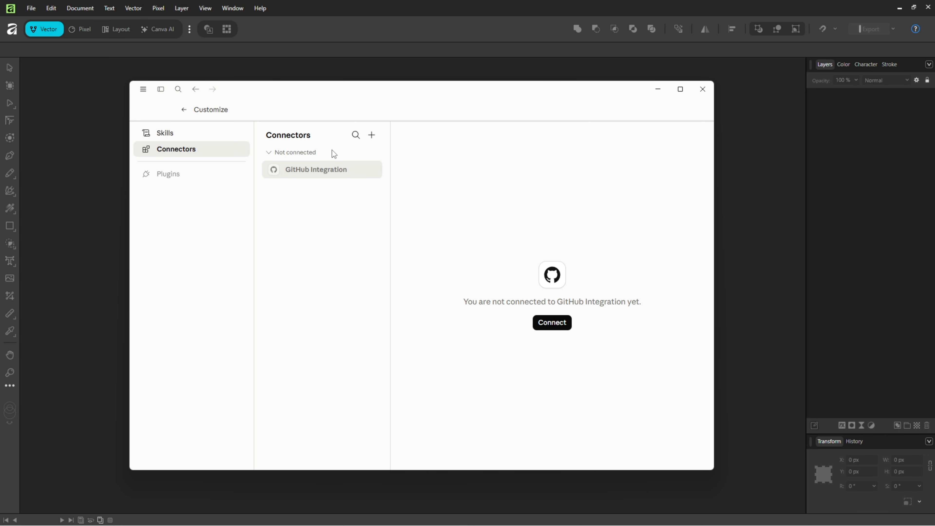
pyautogui.click(372, 135)
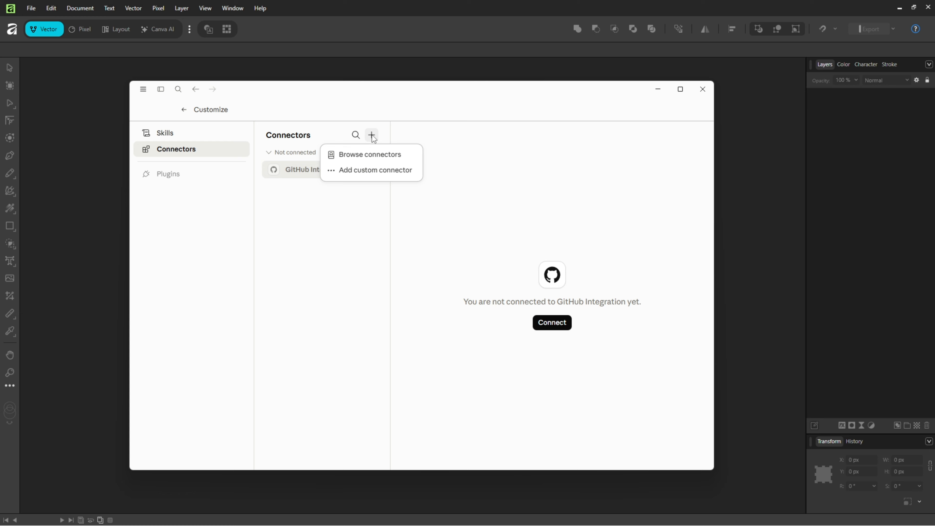
pyautogui.click(356, 155)
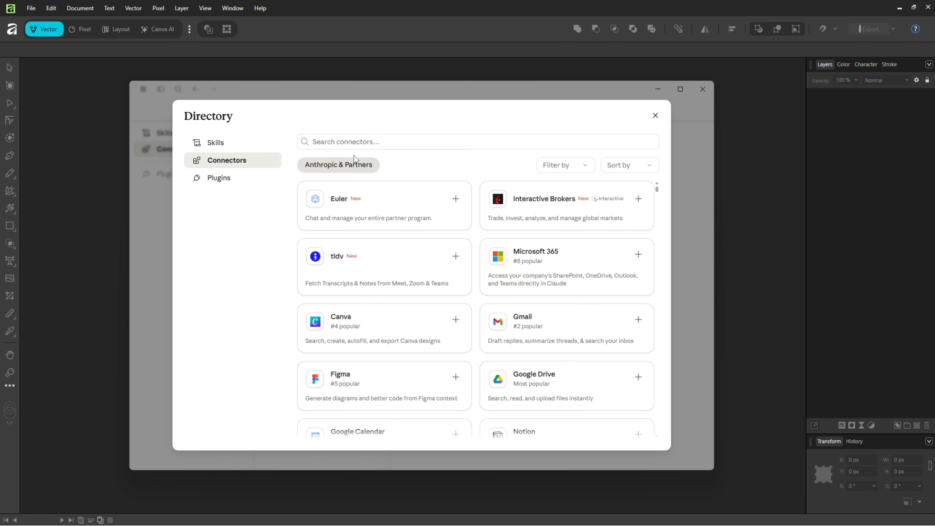
pyautogui.click(389, 146)
pyautogui.write('Aff')
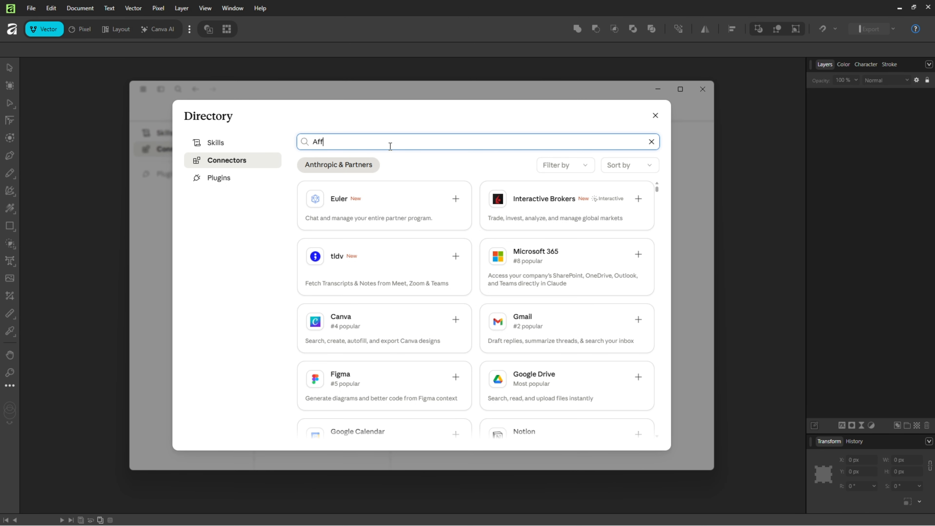
pyautogui.write('inity')
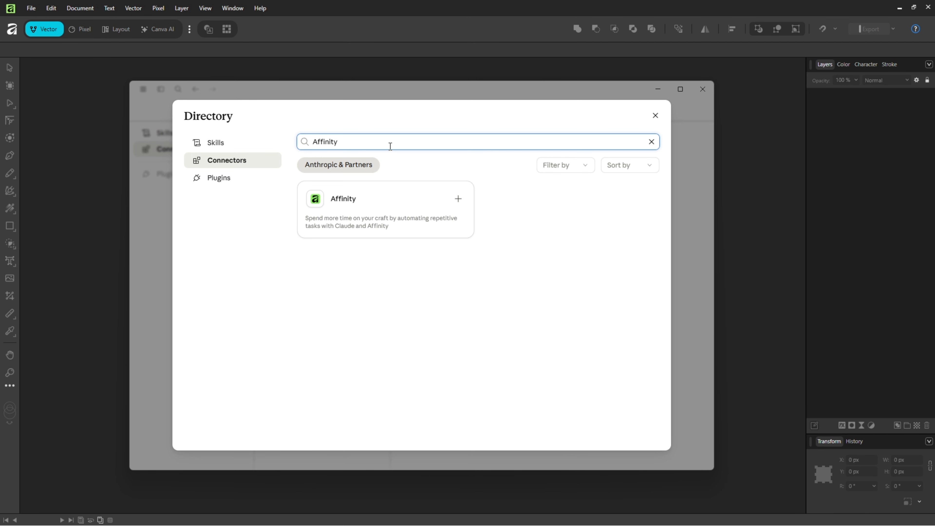
pyautogui.click(461, 200)
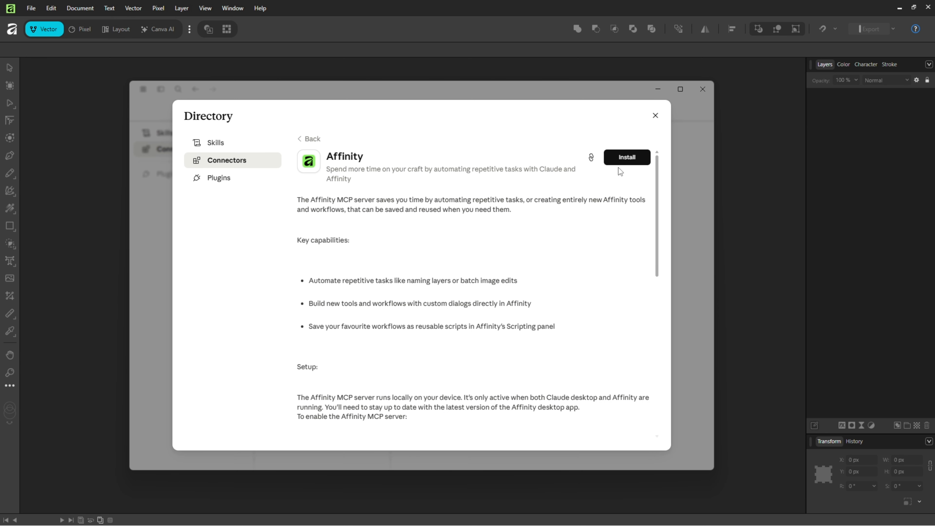
pyautogui.click(626, 156)
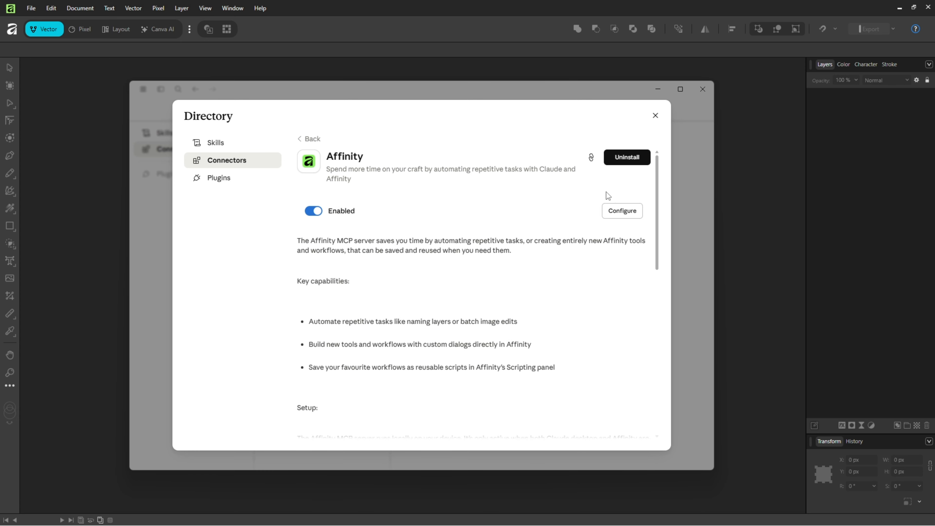
# Set the Affinity connector's Read-only and Write/delete tools to Always allow, then go back home.
pyautogui.click(622, 211)
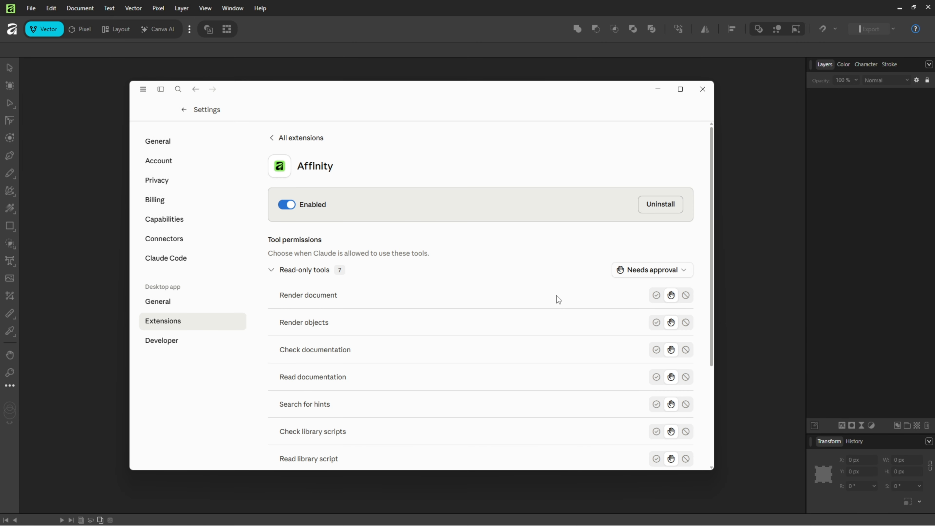
pyautogui.scroll(-4, 378, 292)
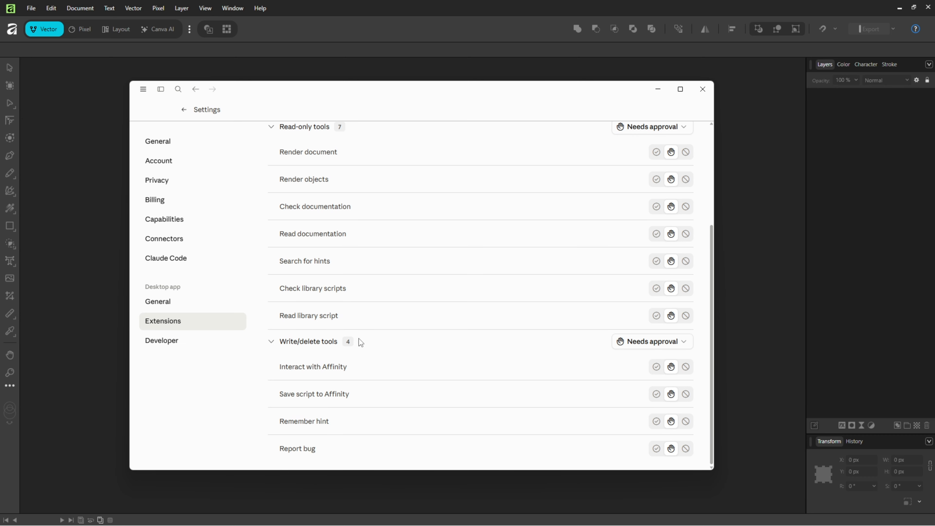
pyautogui.scroll(4, 513, 169)
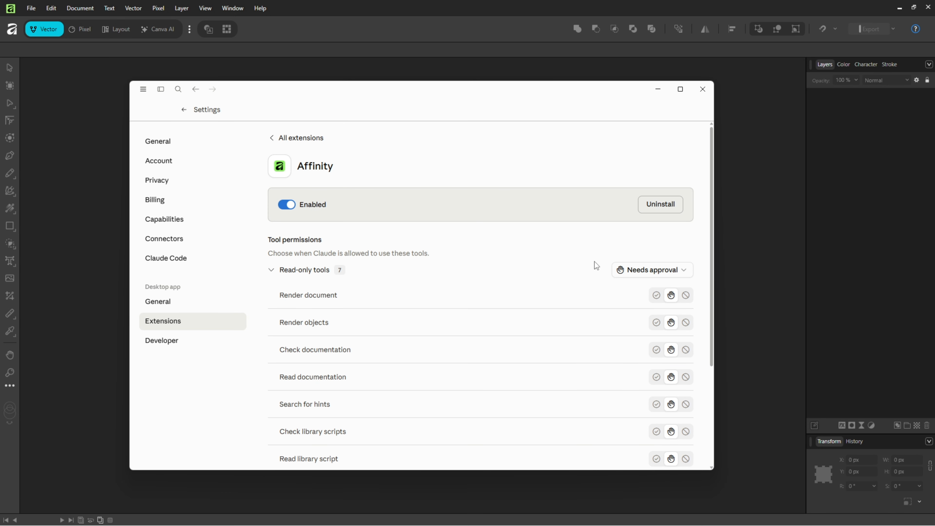
pyautogui.click(649, 270)
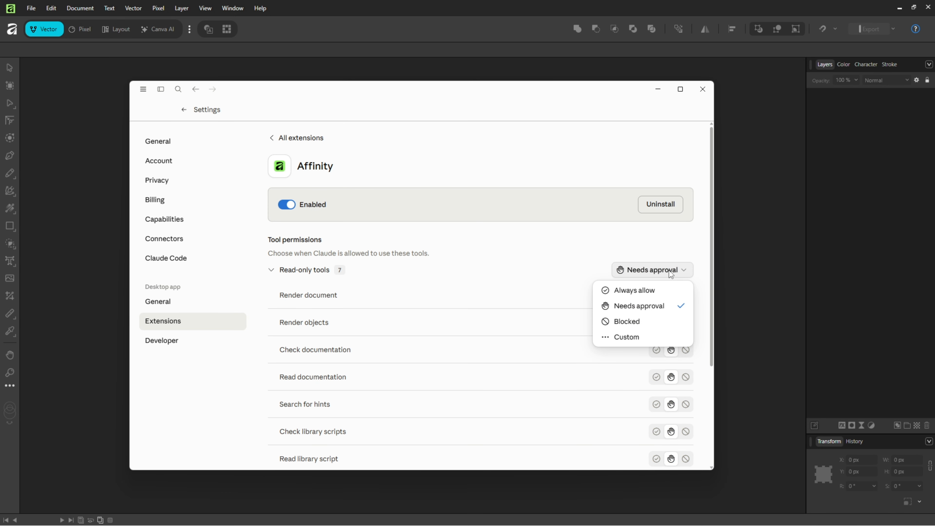
pyautogui.click(638, 294)
pyautogui.scroll(-4, 622, 306)
pyautogui.click(647, 354)
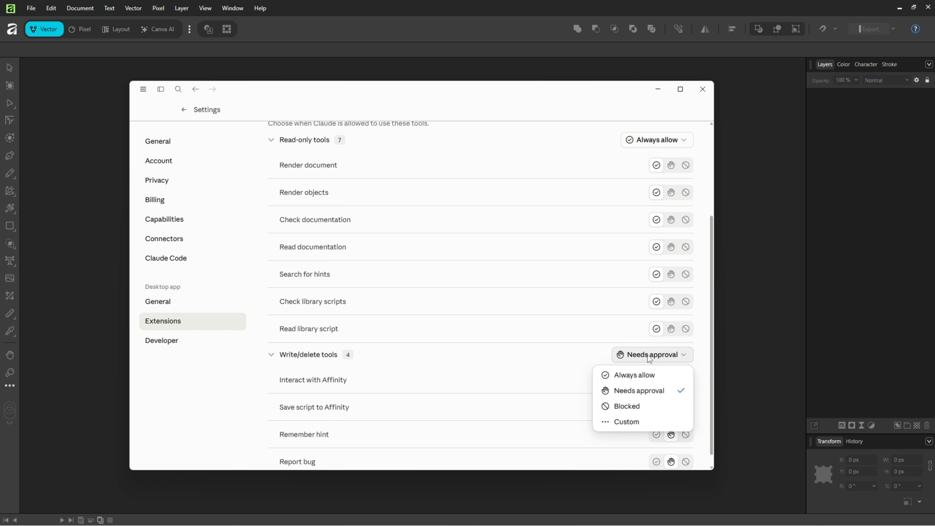
pyautogui.click(630, 375)
pyautogui.scroll(4, 585, 298)
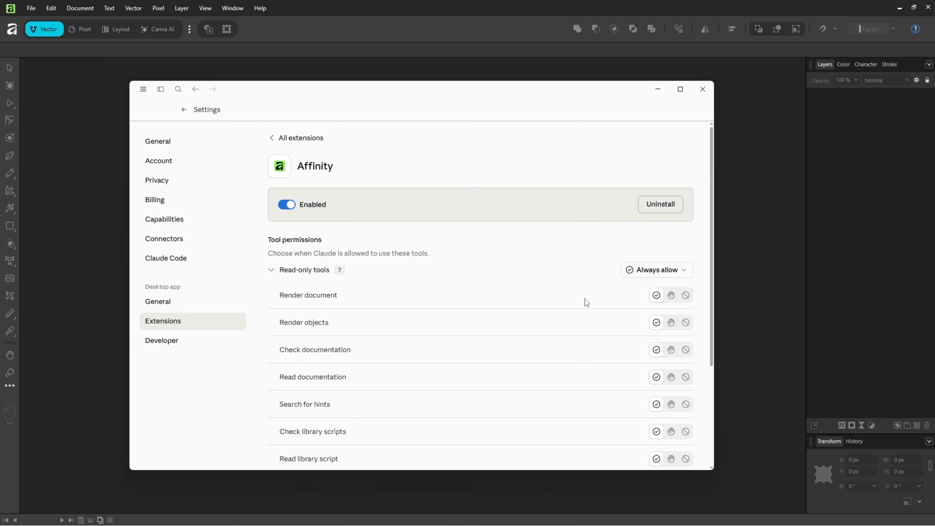
pyautogui.click(184, 109)
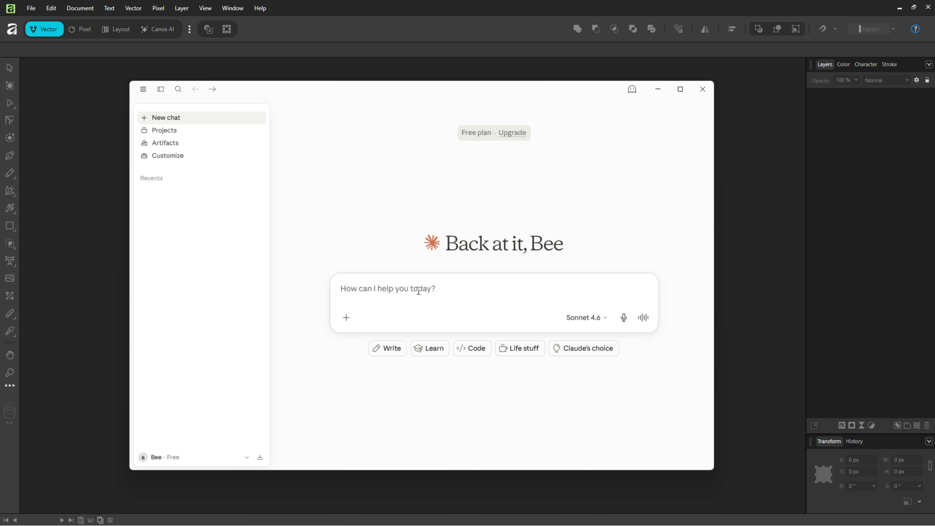
# Ask Claude 'Can you see the Affinity MCP server' and review its list of 11 tools.
pyautogui.write('Can you see t')
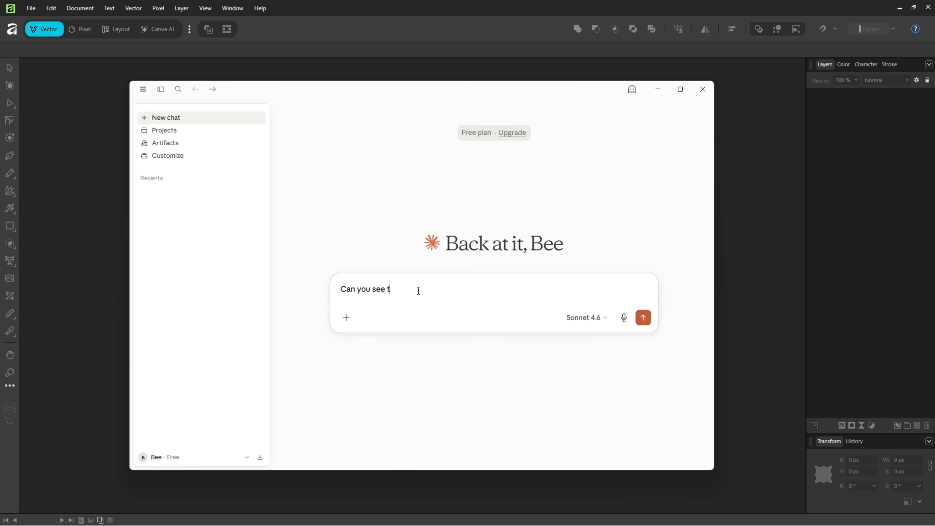
pyautogui.write('he Affinity MCP server?')
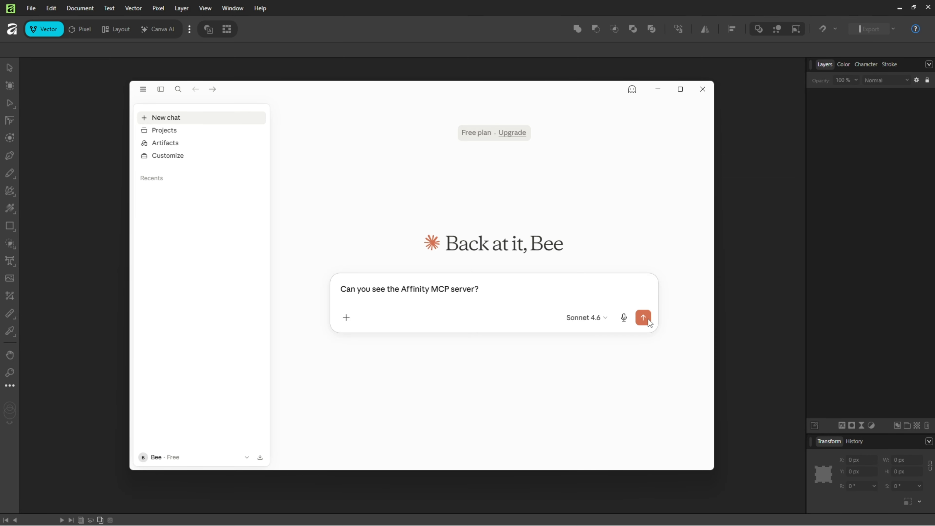
pyautogui.click(647, 319)
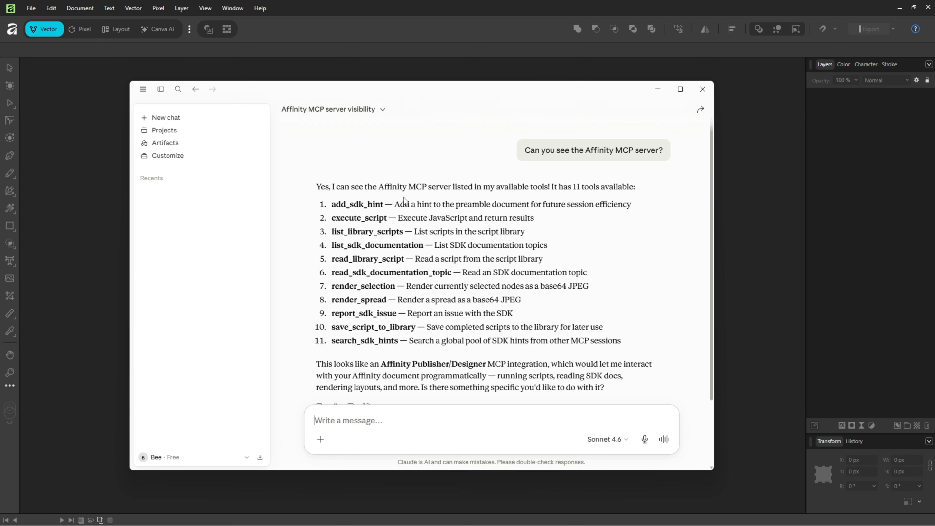
pyautogui.scroll(-3, 447, 327)
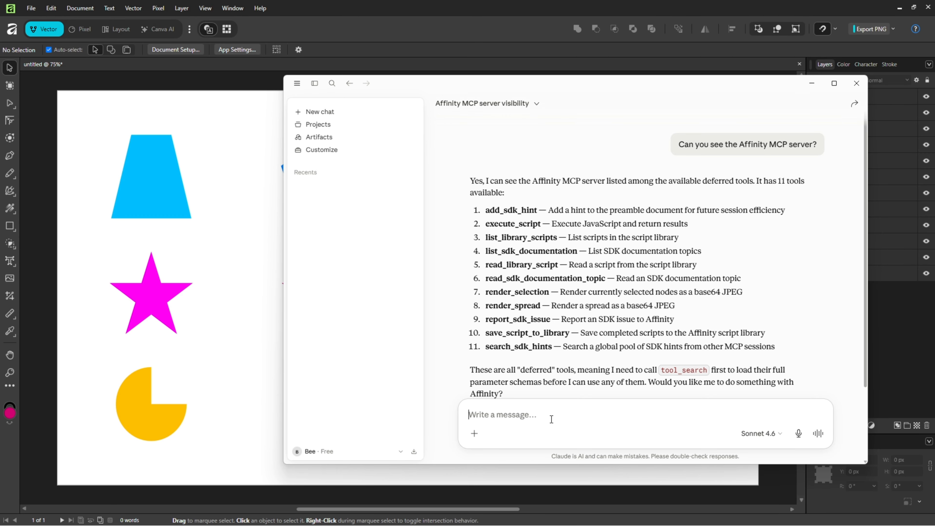
# Send 'Please rename each layer logically', then close the chat once all 12 layers are renamed.
pyautogui.write('Please r')
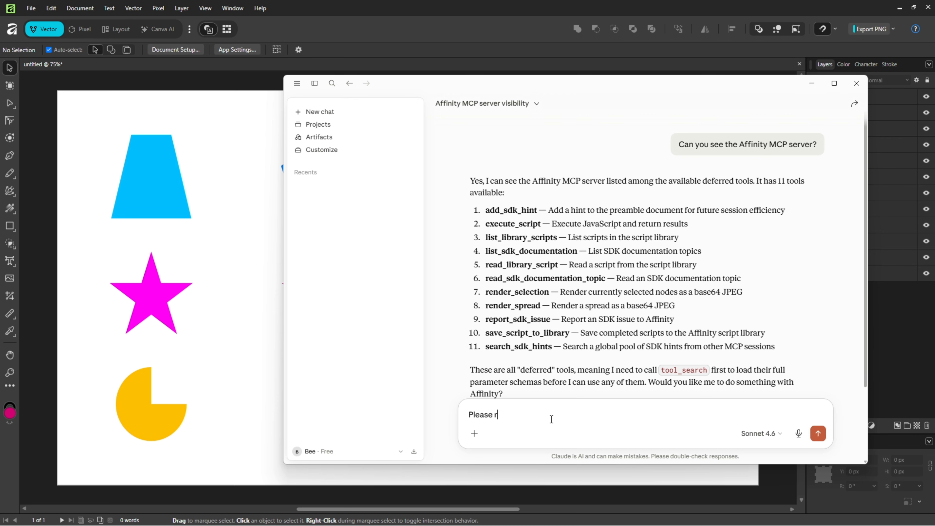
pyautogui.write('ename each layer logically')
pyautogui.press('Return')
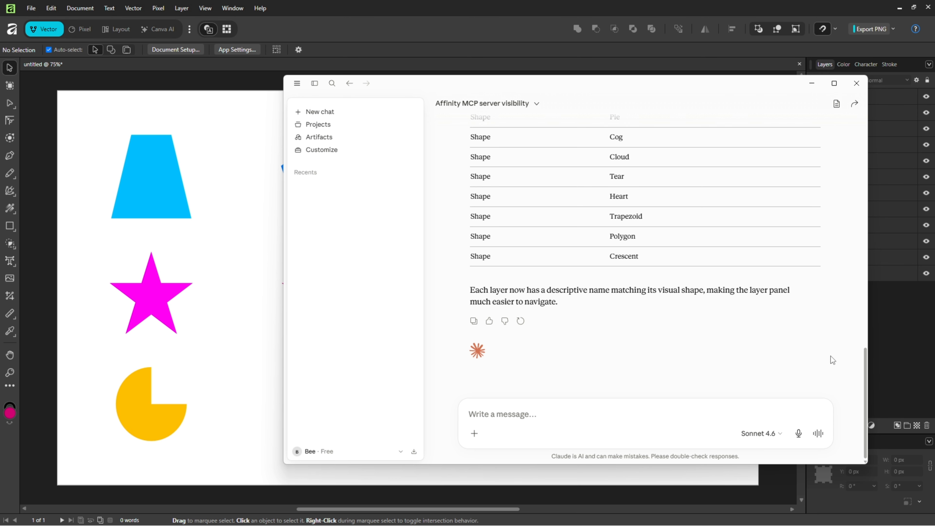
pyautogui.scroll(3, 830, 356)
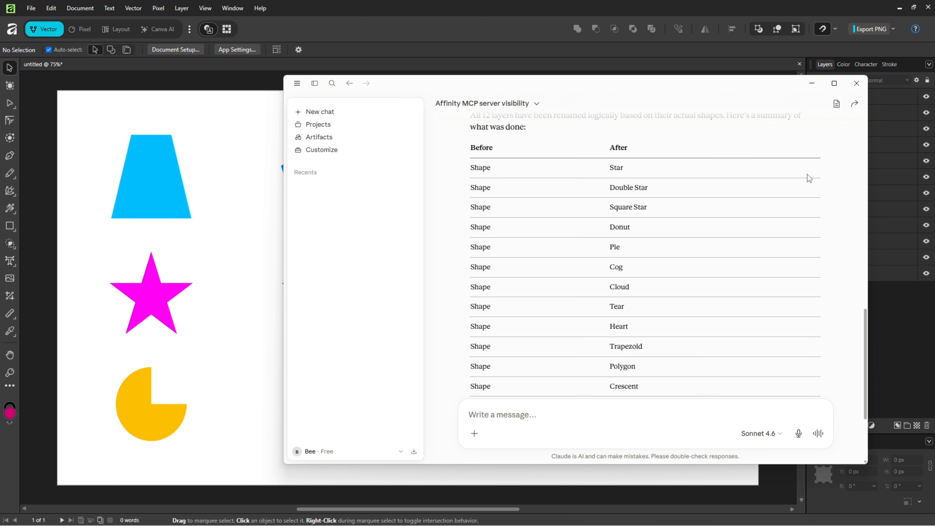
pyautogui.click(880, 312)
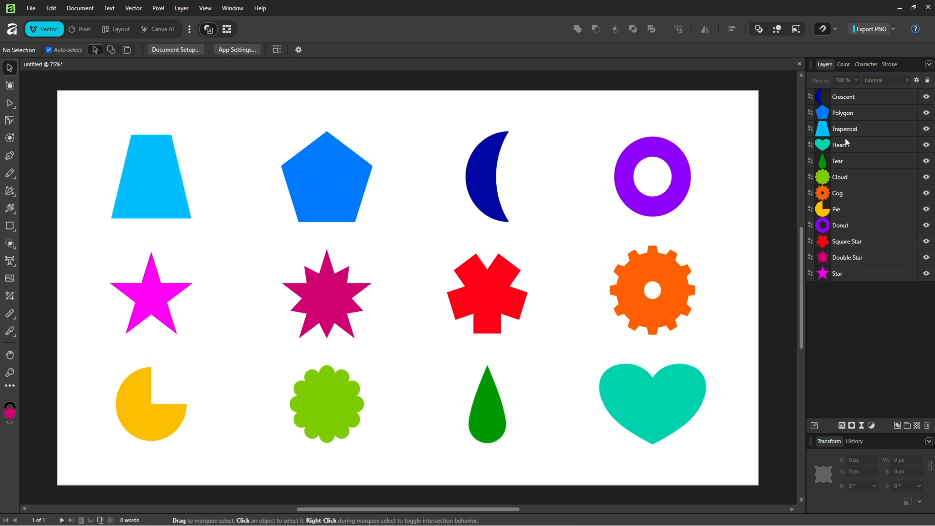